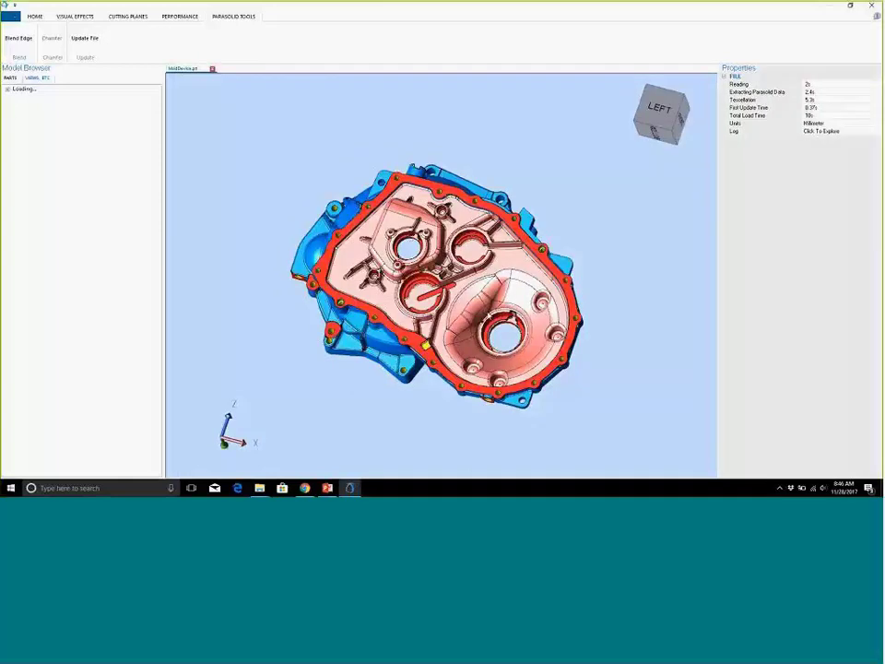
# Inspect the properties of the small conical face, an edge beside it and the large conical face around the main bore
pyautogui.scroll(5, 464, 296)
pyautogui.click(465, 295)
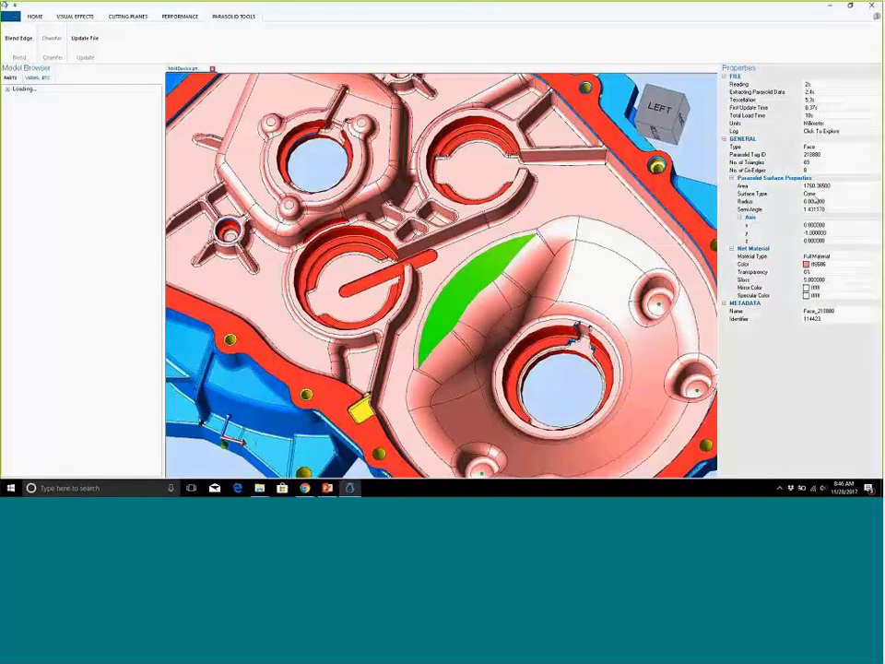
pyautogui.click(512, 265)
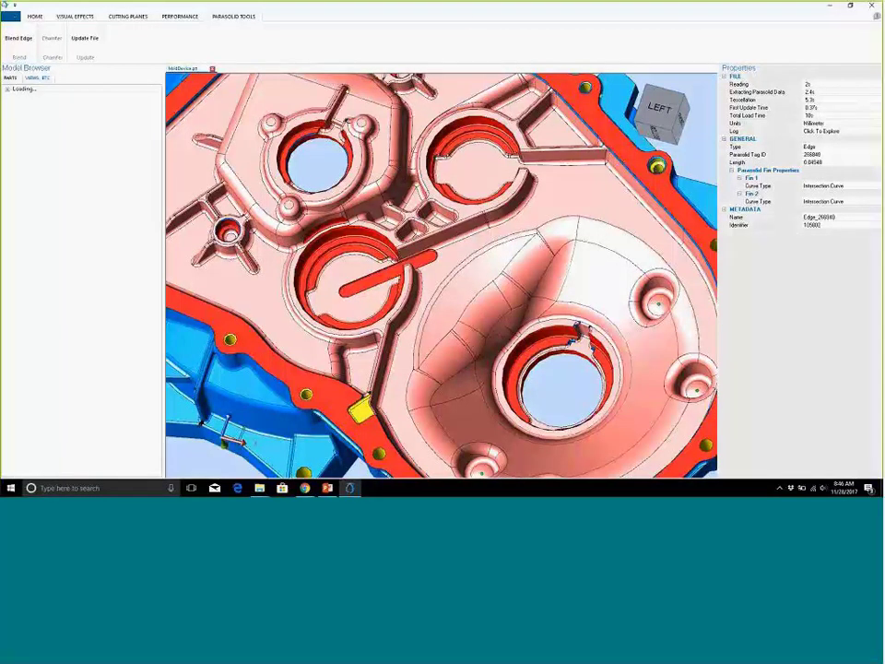
pyautogui.click(602, 289)
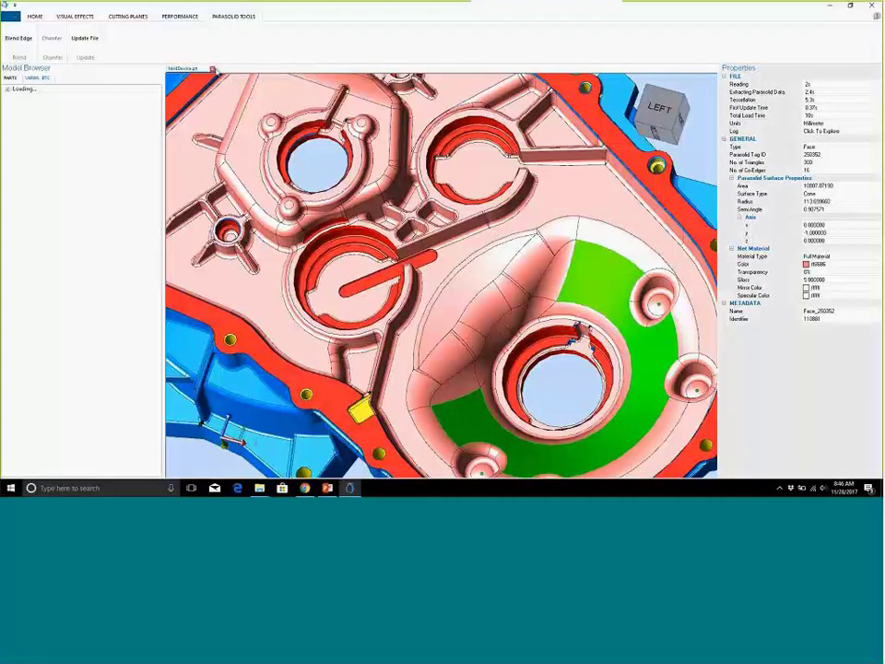
# Close MoldDevice.prt and open the recent file BLOCK_T05_REV_1.CATPart
pyautogui.click(213, 70)
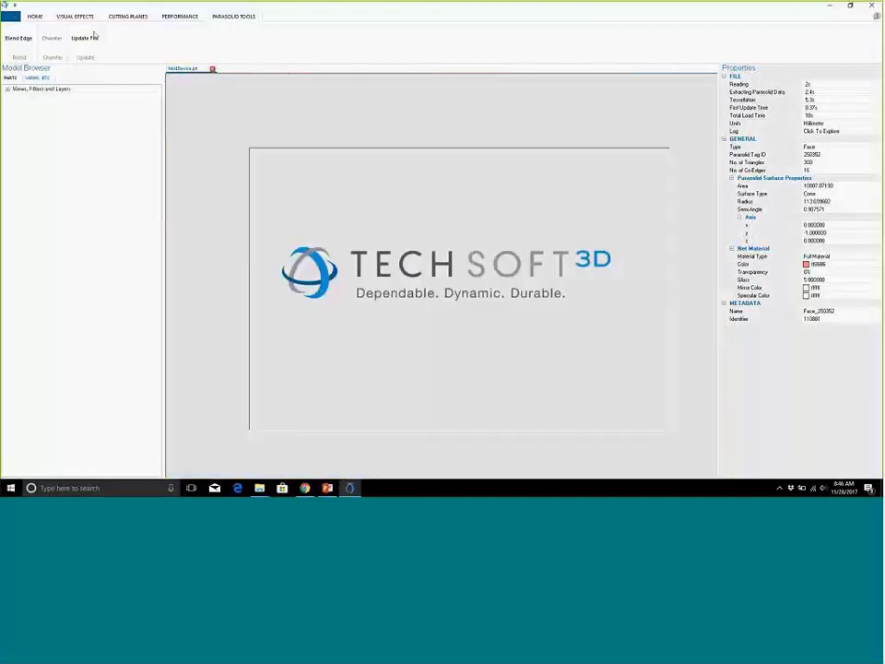
pyautogui.click(212, 69)
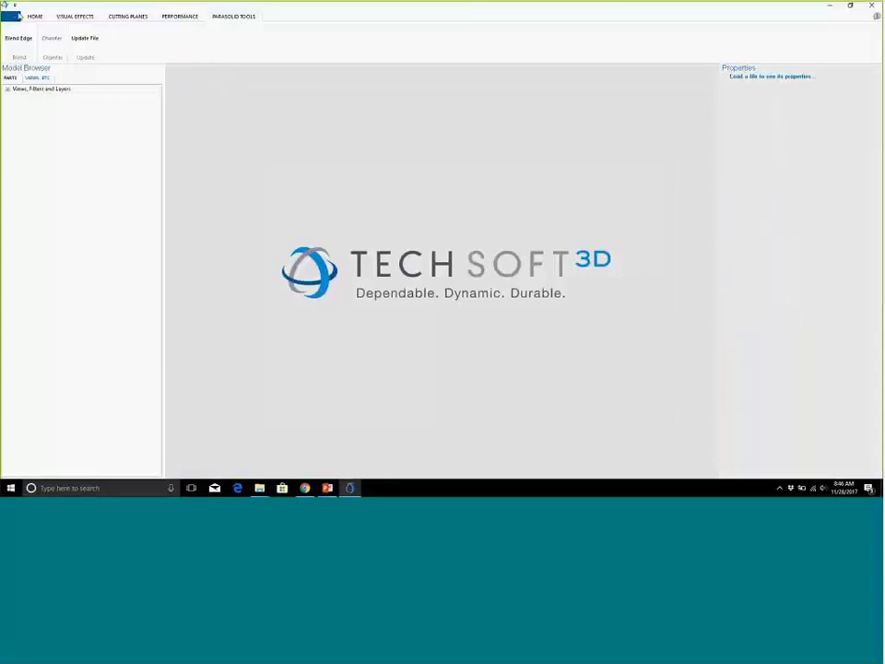
pyautogui.click(11, 15)
pyautogui.click(122, 98)
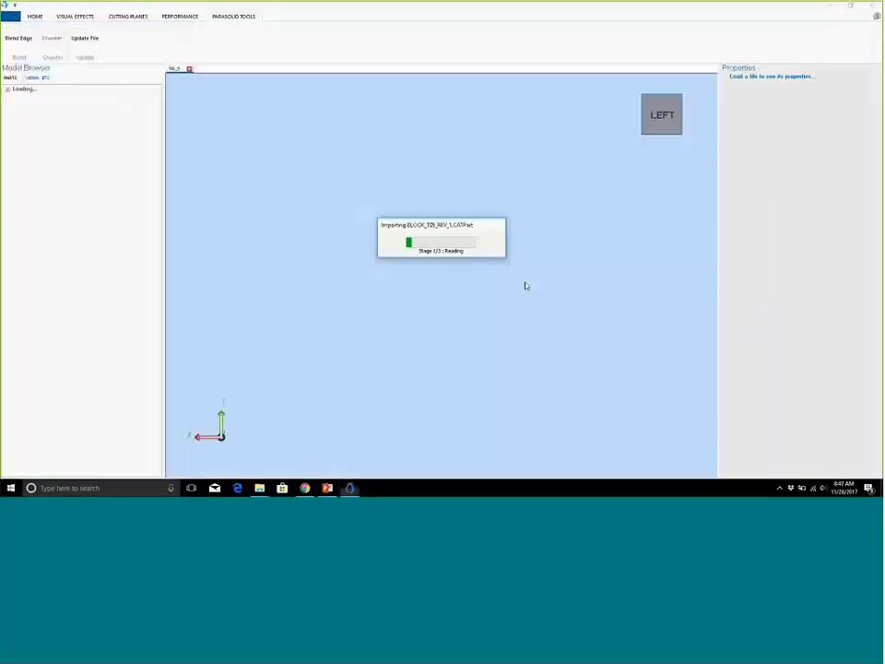
# Blend the upper outer edge of the corner foot at the block's base with a radius of 0.001
pyautogui.moveTo(517, 280); pyautogui.dragTo(505, 378)
pyautogui.click(506, 379)
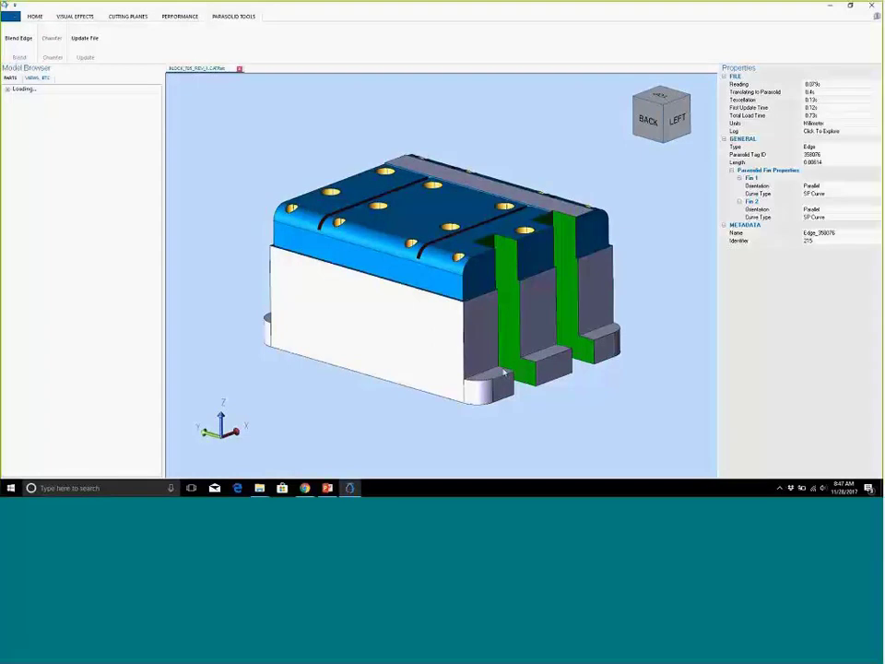
pyautogui.scroll(5, 504, 373)
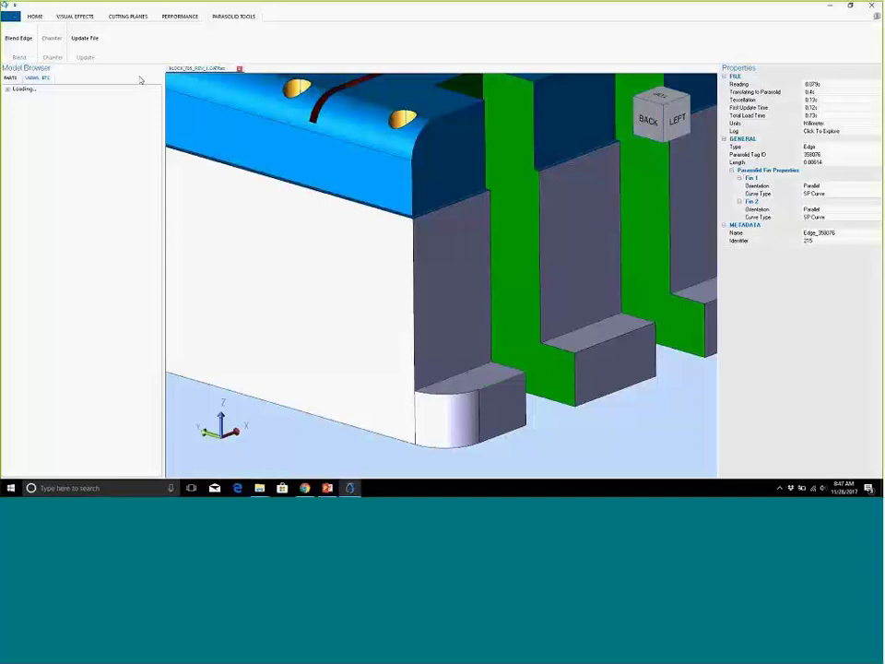
pyautogui.click(18, 37)
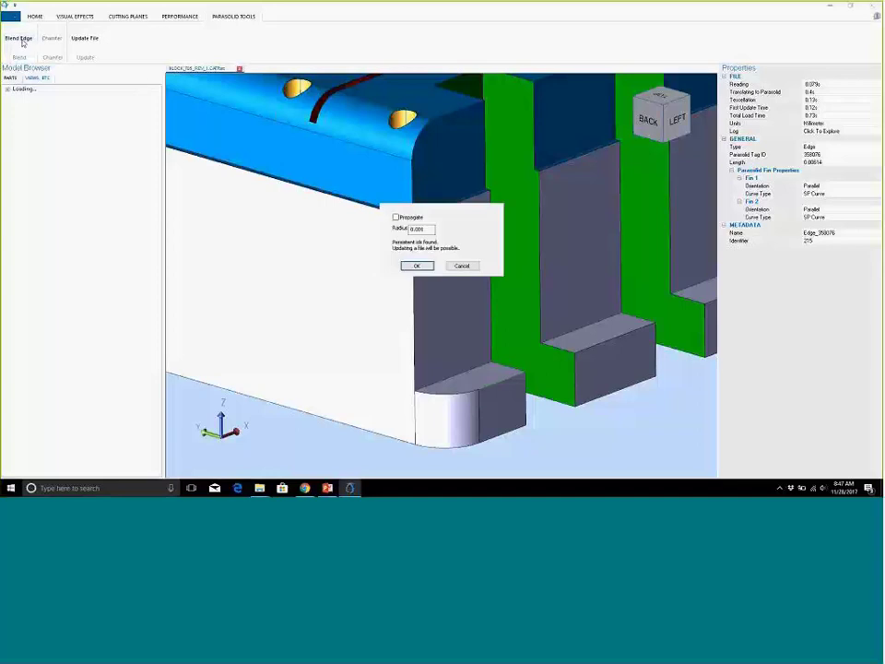
pyautogui.click(417, 265)
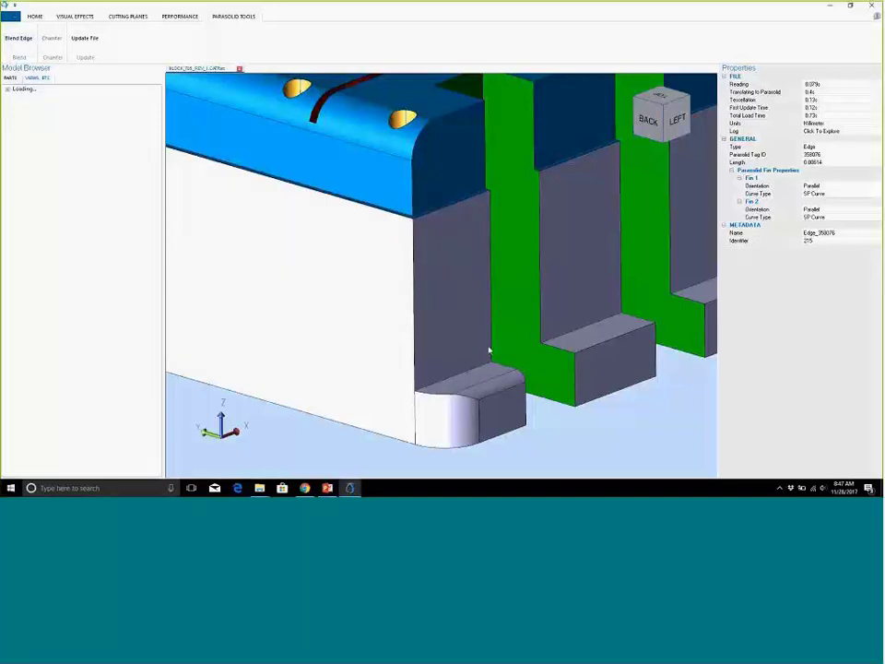
# Try to update the blended block with BLOCK_T05_REV_2.CATPart, keeping the default import options
pyautogui.scroll(3, 508, 394)
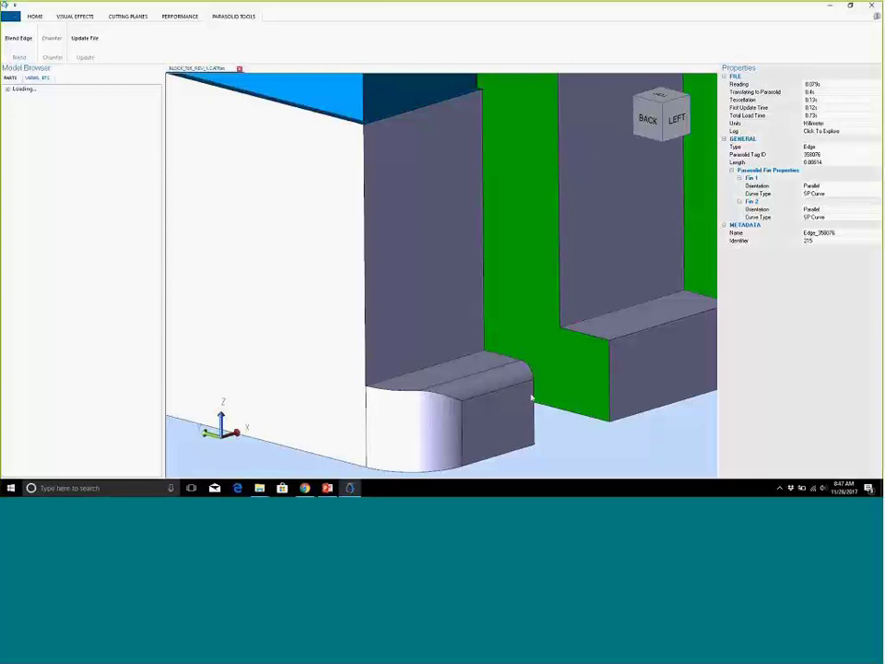
pyautogui.scroll(-3, 529, 400)
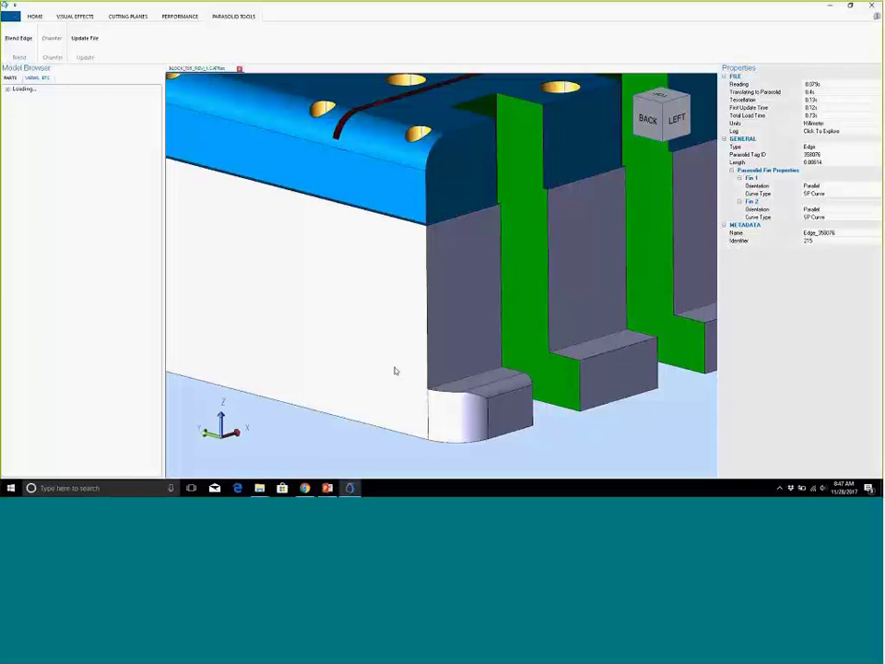
pyautogui.scroll(-3, 395, 370)
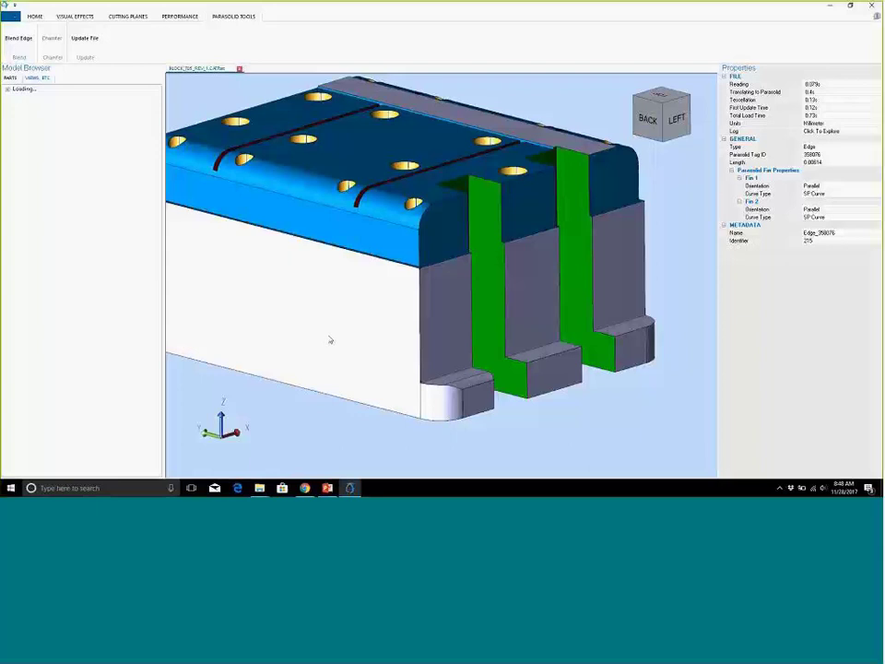
pyautogui.scroll(4, 473, 392)
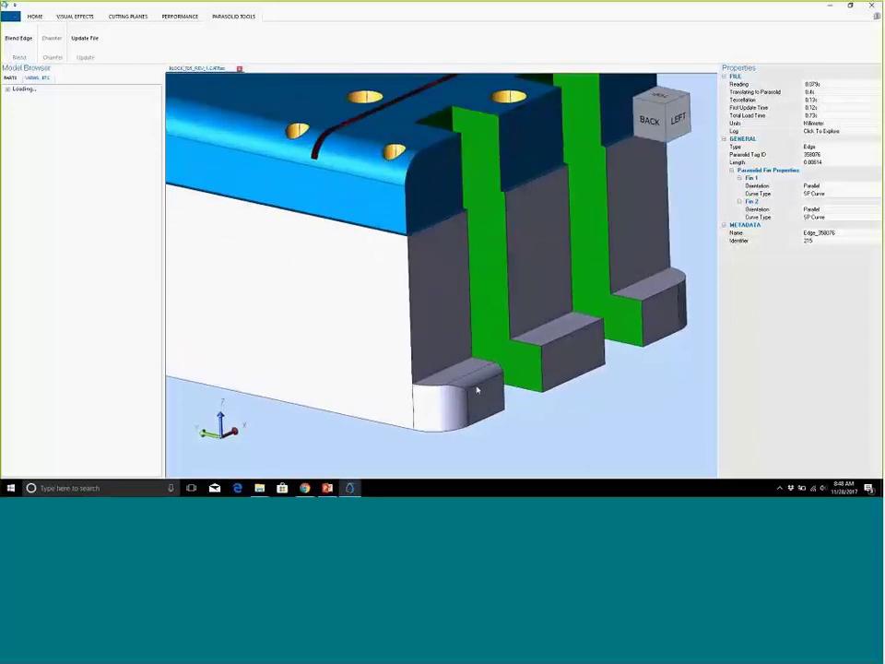
pyautogui.click(85, 38)
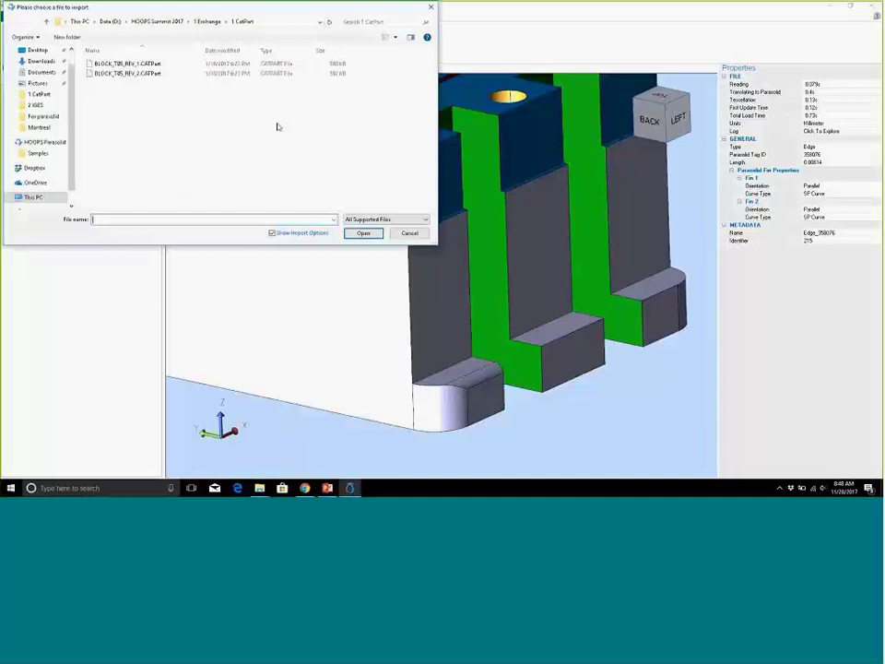
pyautogui.click(148, 72)
pyautogui.click(364, 234)
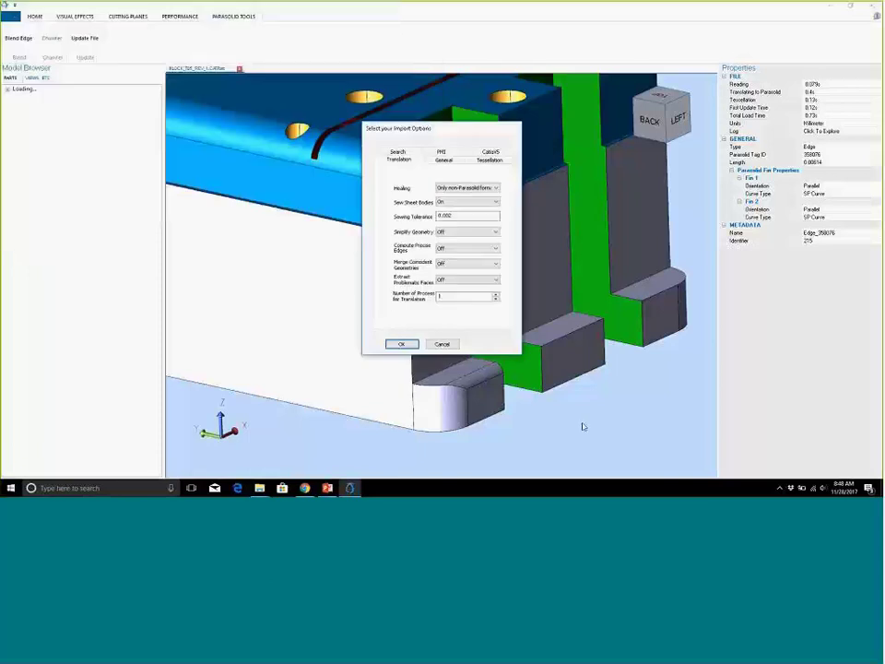
pyautogui.click(401, 344)
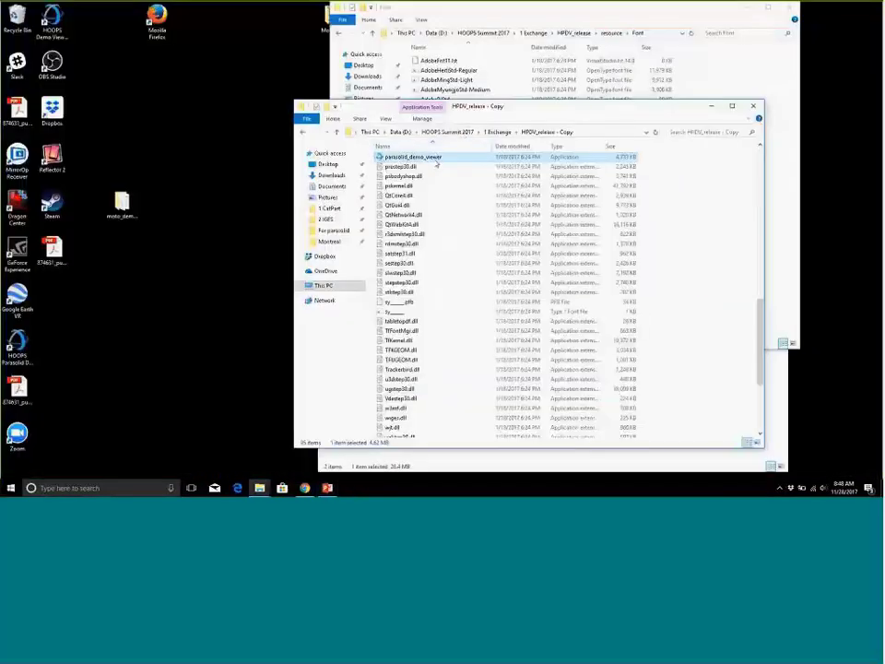
# Launch parasolid_demo_viewer from the HPDV_release - Copy folder and open the recent file BLOCK_T05_REV_1.CATPart
pyautogui.doubleClick(413, 157)
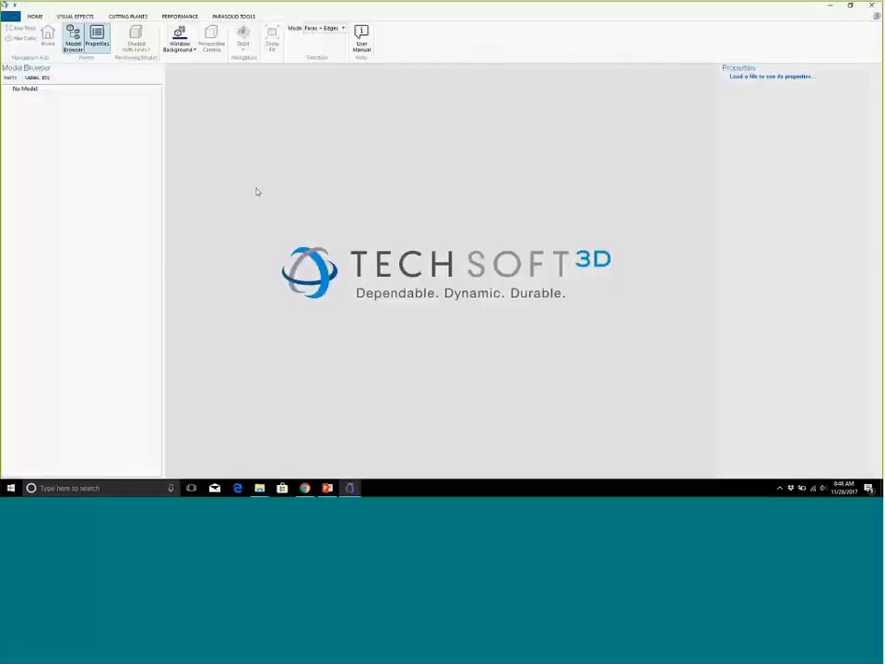
pyautogui.click(12, 16)
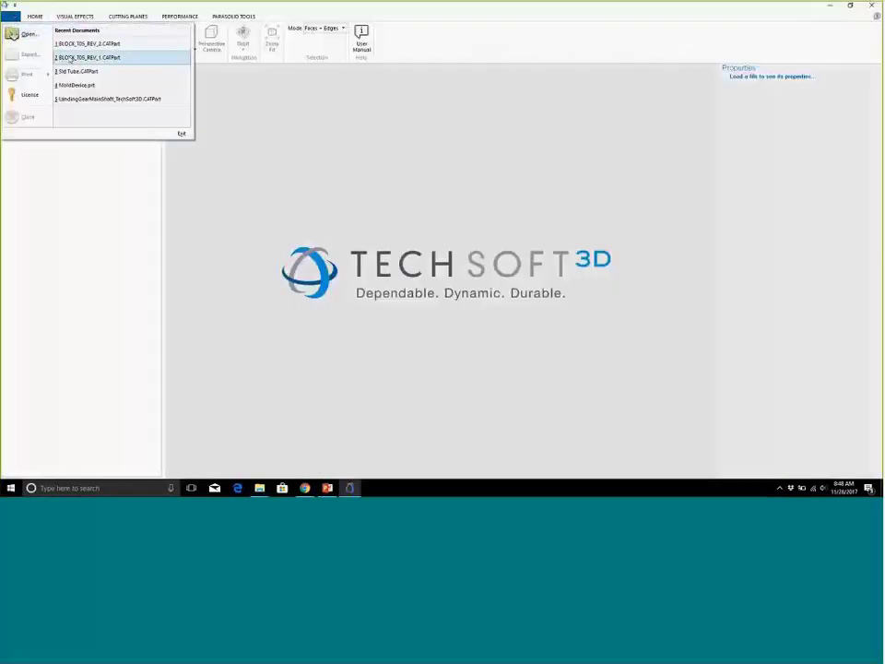
pyautogui.click(69, 44)
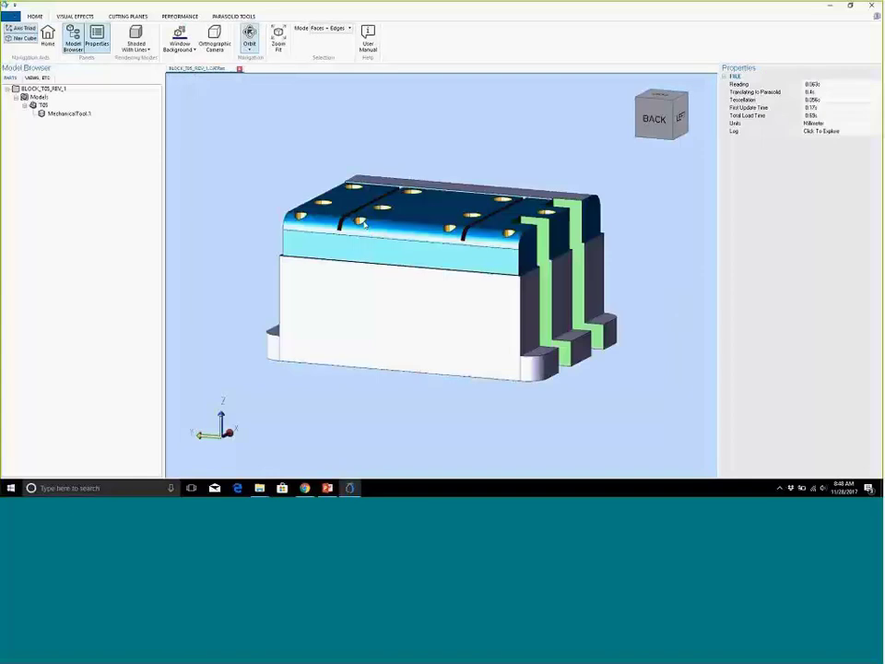
# Apply a 0.001 radius edge blend to the upper outer edge of the block's corner foot
pyautogui.click(362, 224)
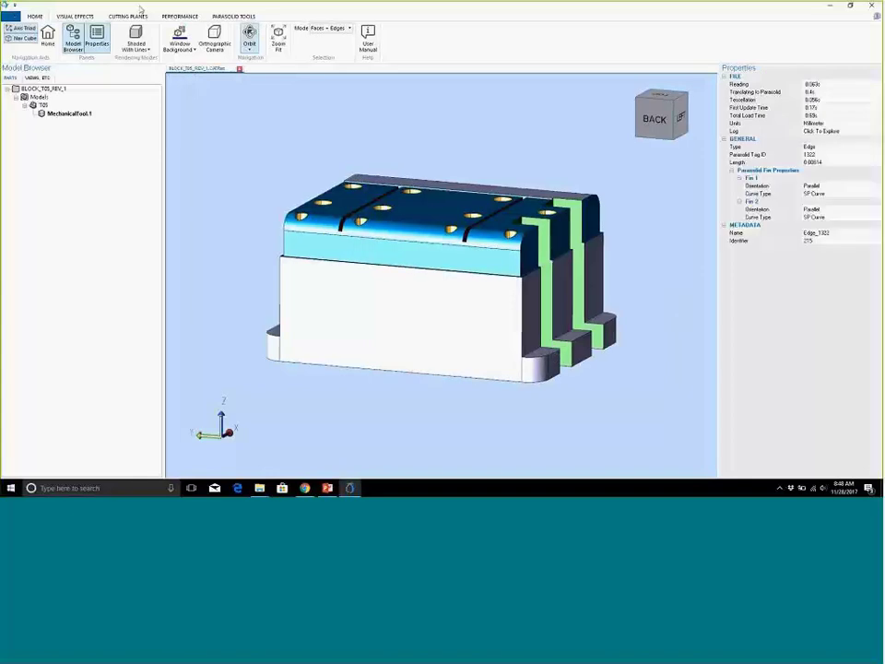
pyautogui.click(233, 15)
pyautogui.click(18, 38)
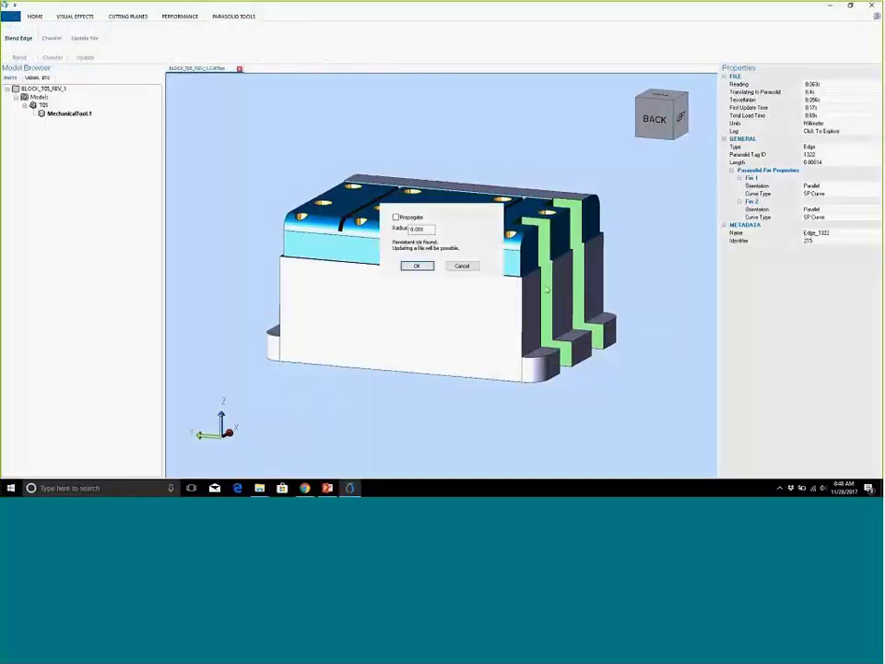
pyautogui.press('Return')
pyautogui.moveTo(546, 296); pyautogui.dragTo(508, 378)
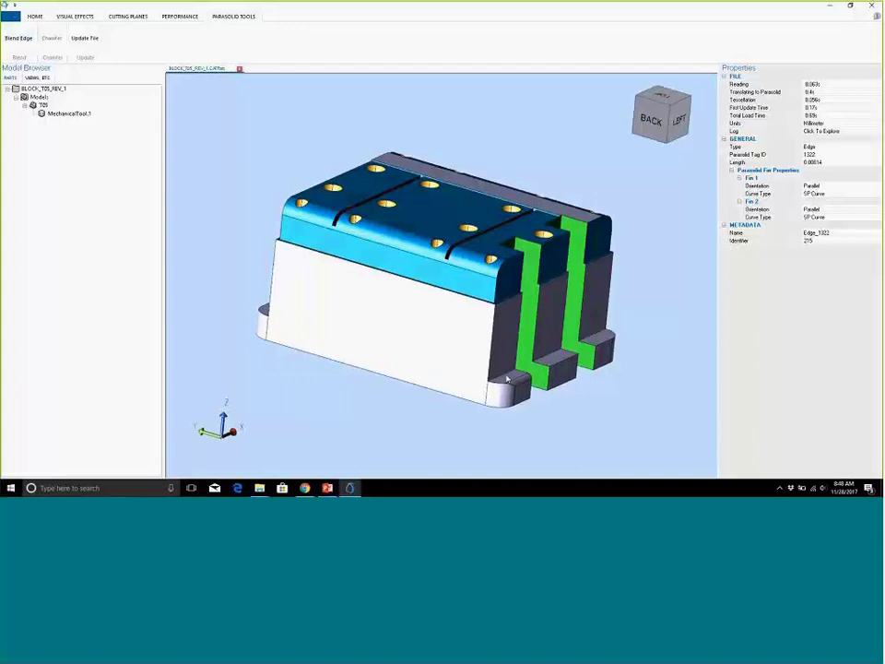
# Update the blended block with BLOCK_T05_REV_2.CATPart using the default import options, and examine the blended foot in the new revision
pyautogui.click(87, 40)
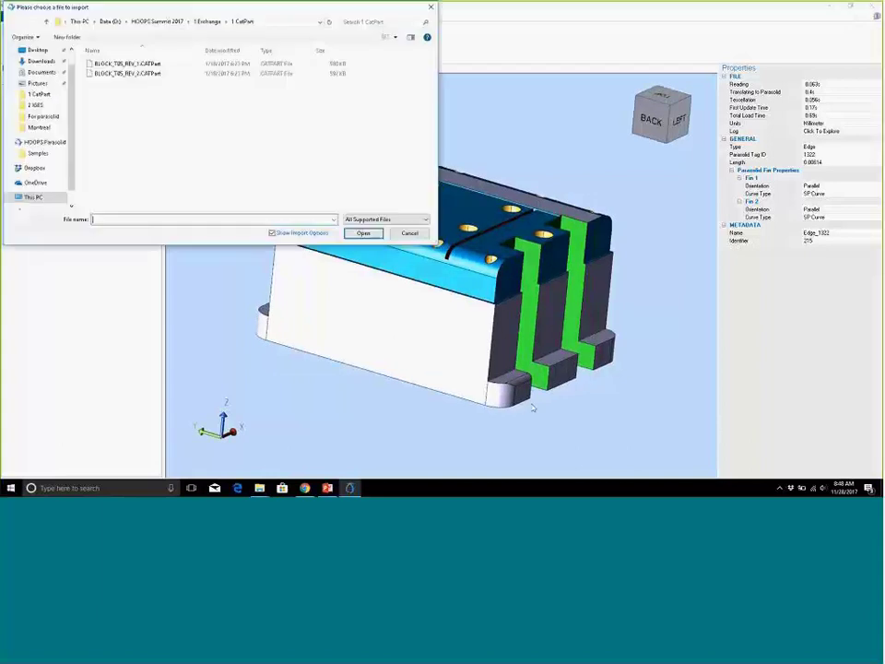
pyautogui.click(138, 64)
pyautogui.click(364, 232)
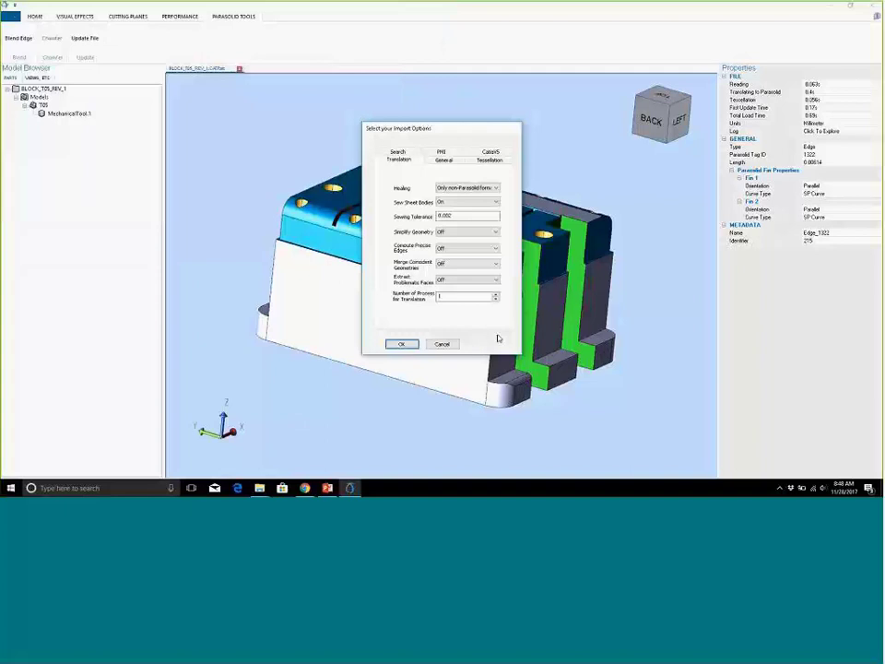
pyautogui.click(401, 344)
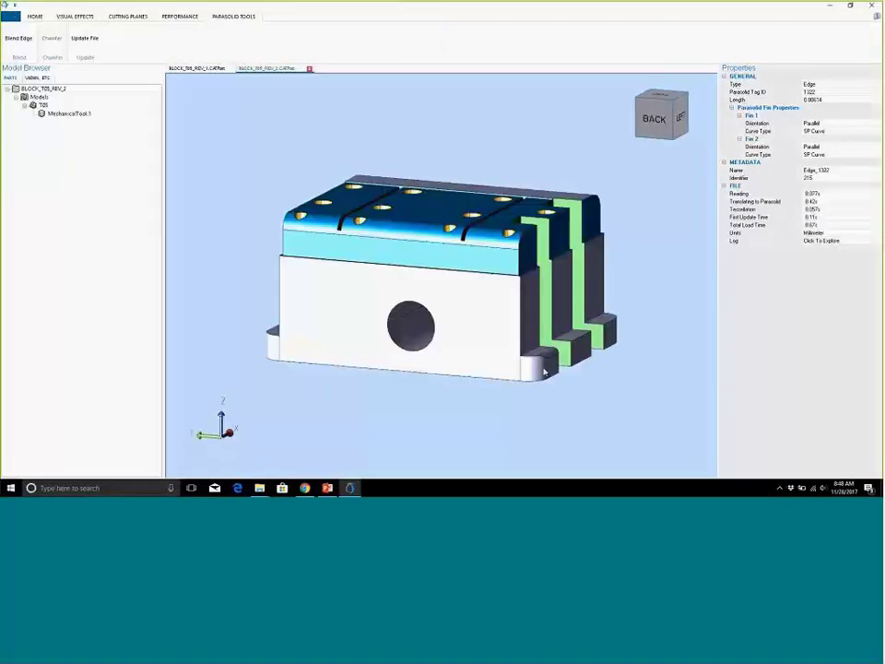
pyautogui.moveTo(544, 372); pyautogui.dragTo(395, 391)
pyautogui.scroll(3, 396, 391)
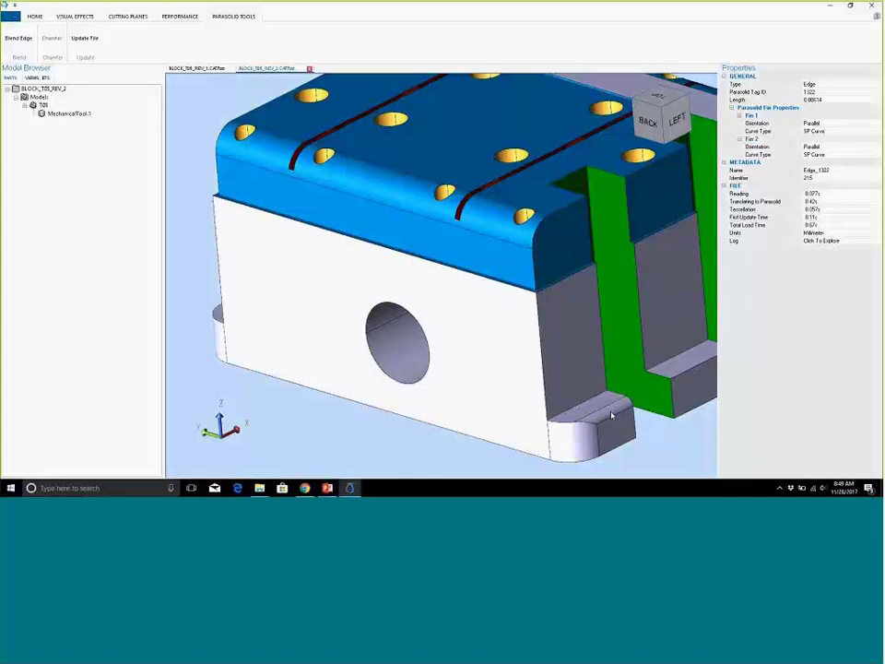
# Close both block revisions and open the recent file LandingGearMainShaft_TechSoft3D.CATPart
pyautogui.click(309, 68)
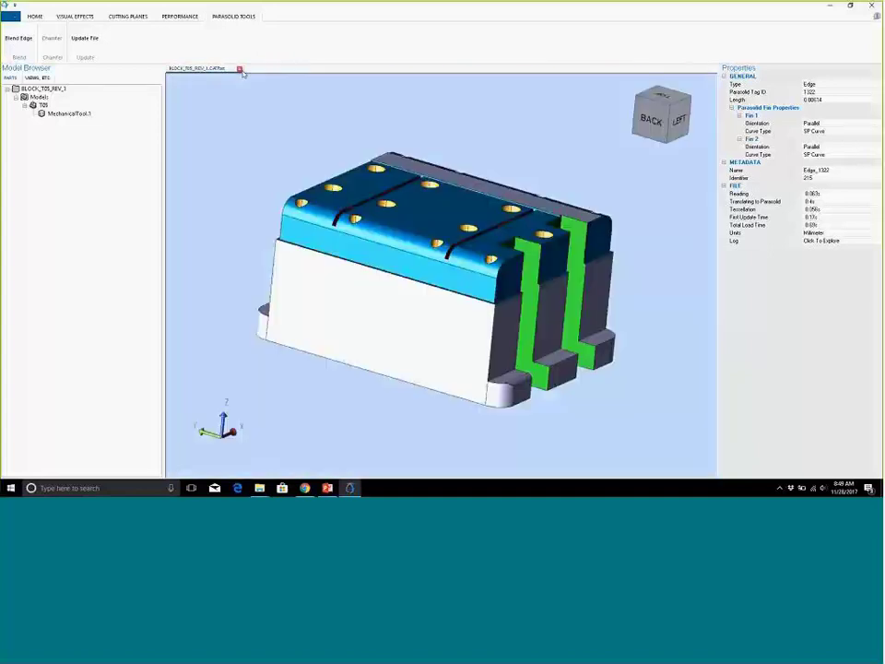
pyautogui.click(239, 68)
pyautogui.click(11, 16)
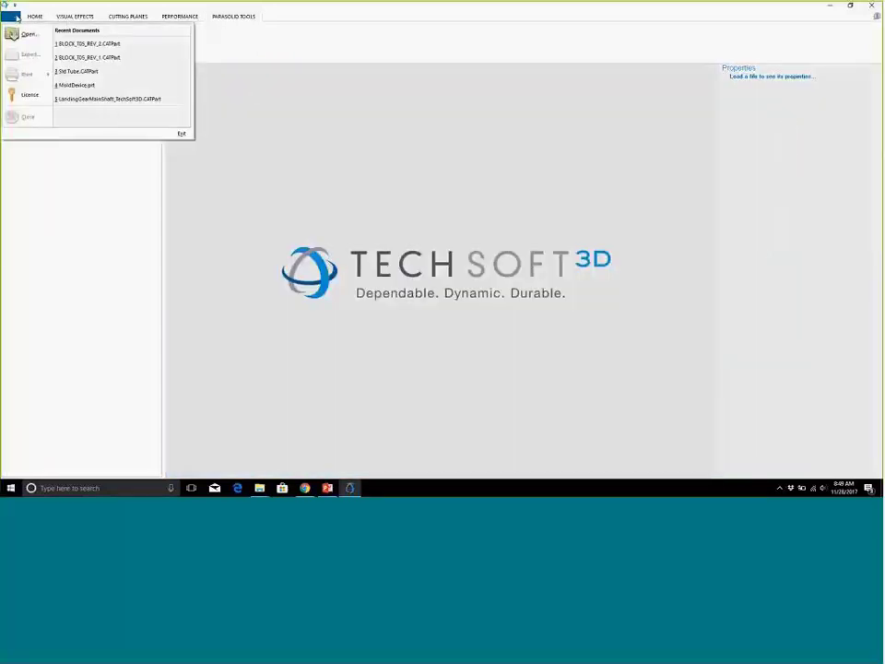
pyautogui.click(115, 100)
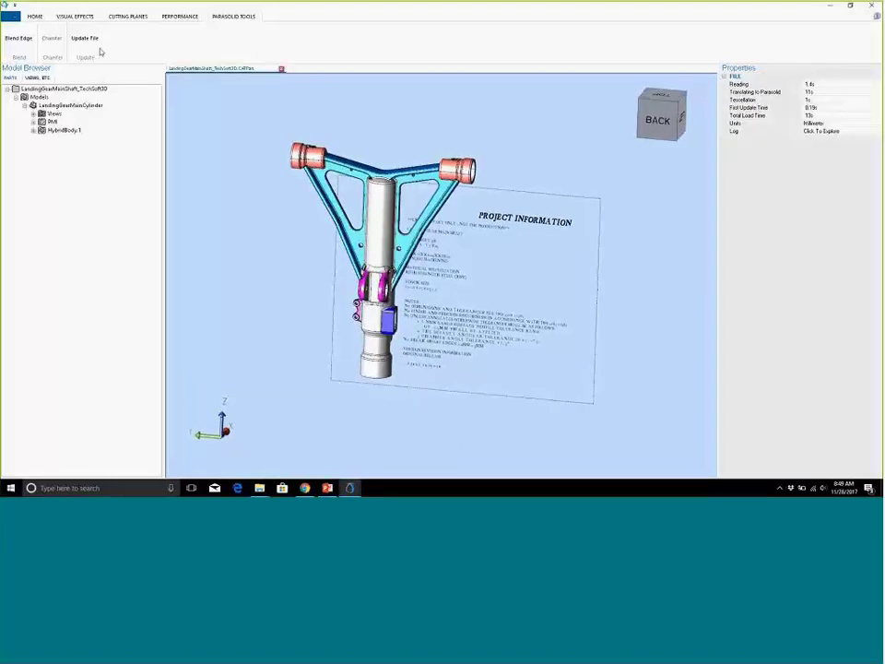
# Close the landing gear part and choose Sld Tube.CATPart from the For parasolid folder for import
pyautogui.click(281, 70)
pyautogui.click(10, 15)
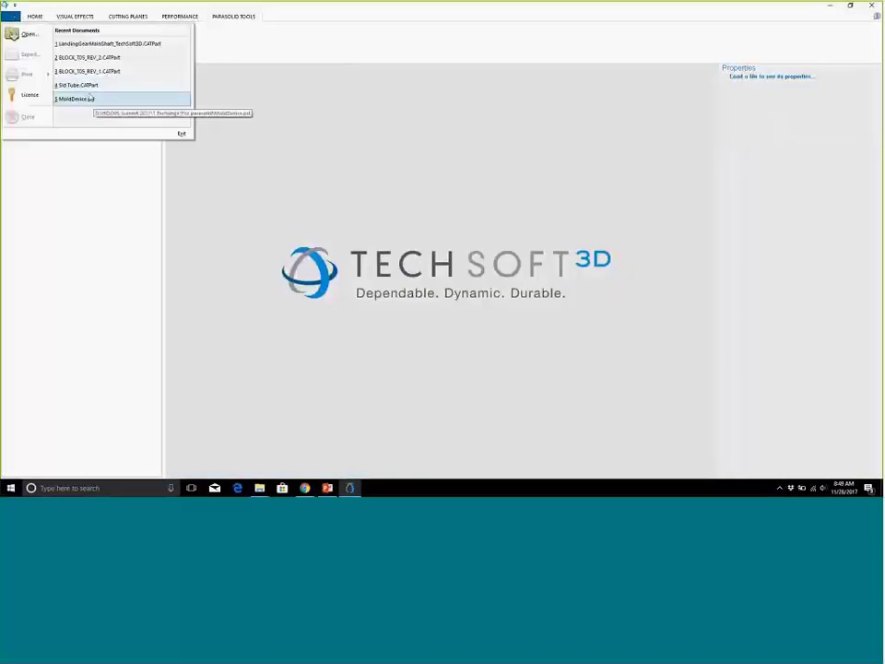
pyautogui.click(26, 34)
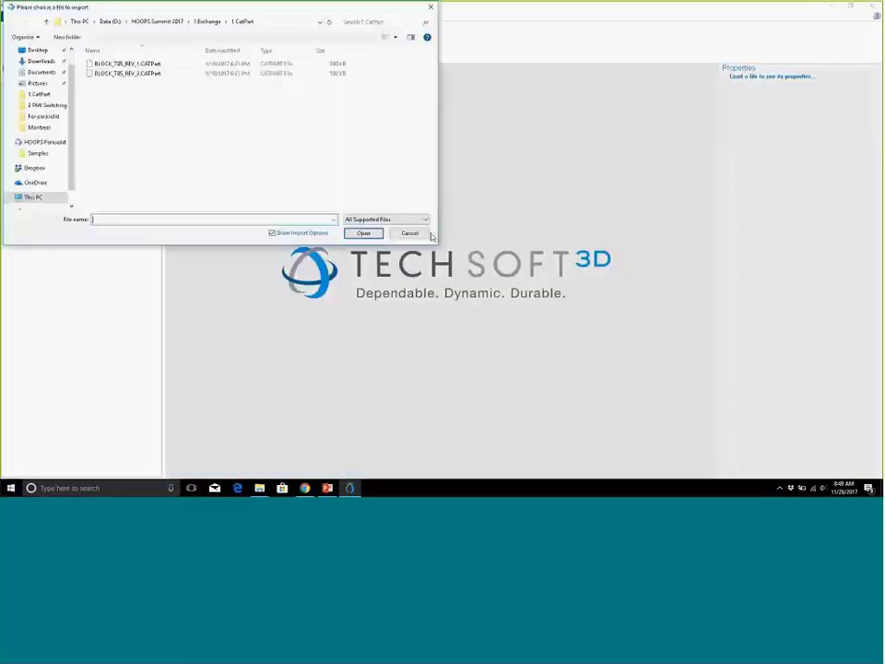
pyautogui.click(207, 21)
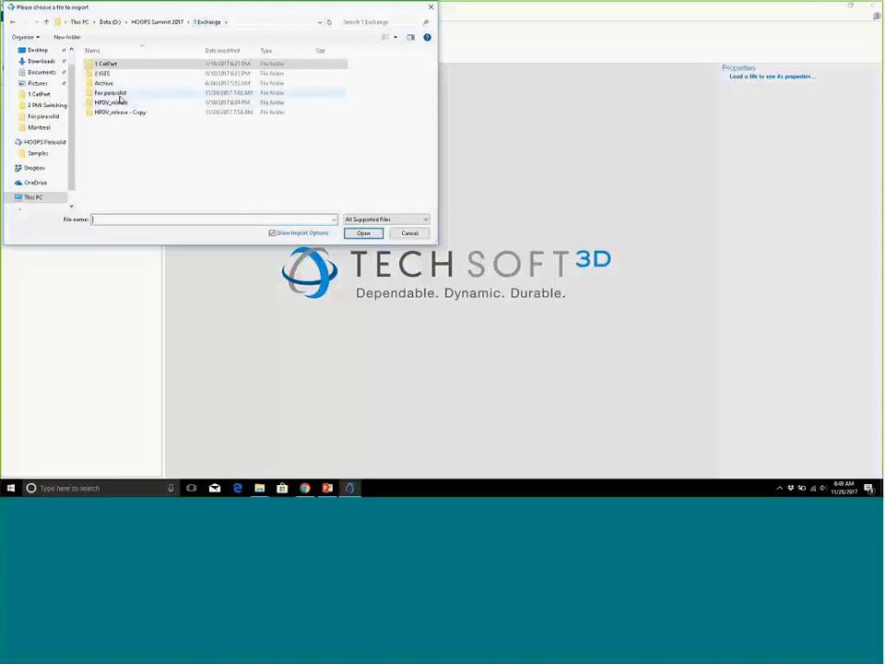
pyautogui.click(120, 94)
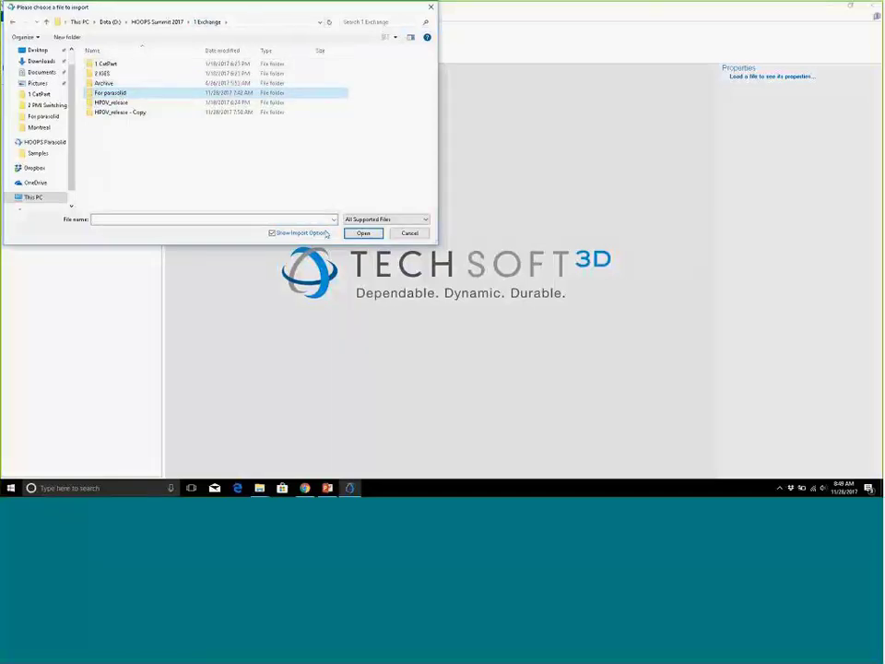
pyautogui.doubleClick(129, 94)
pyautogui.click(124, 75)
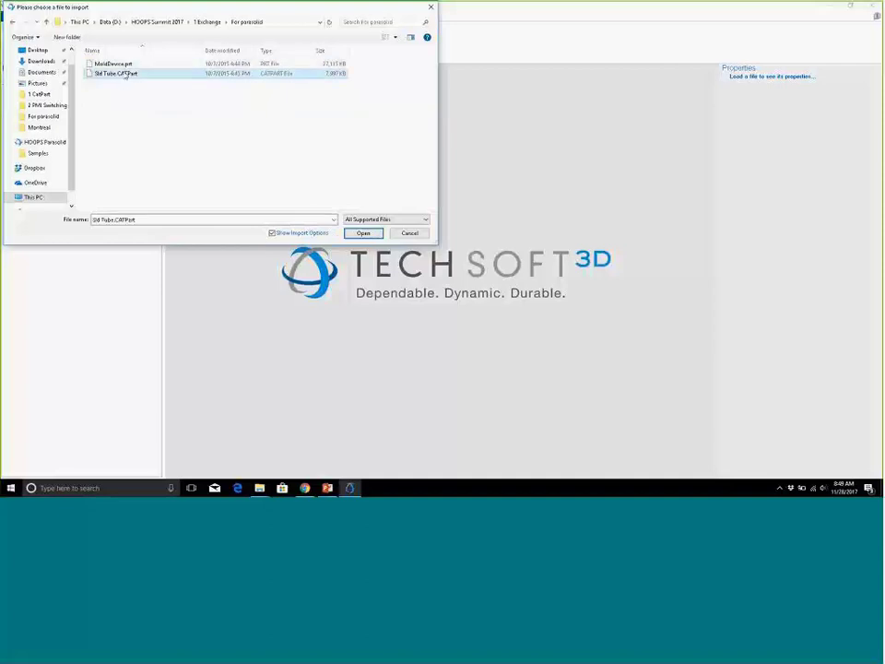
pyautogui.click(358, 235)
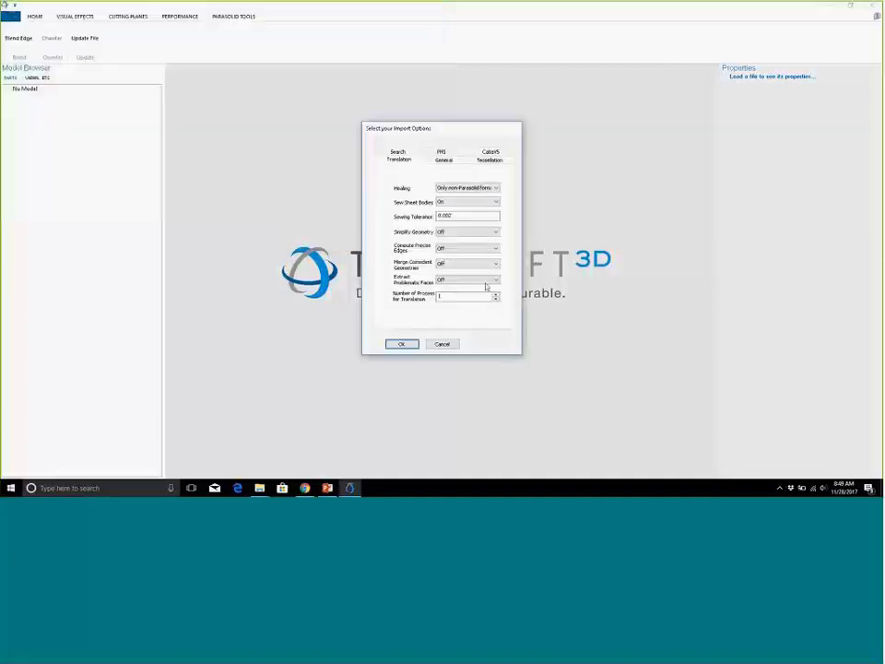
# Choose a substitution font for the PMI in the import options and import the tube part
pyautogui.click(456, 159)
pyautogui.click(459, 287)
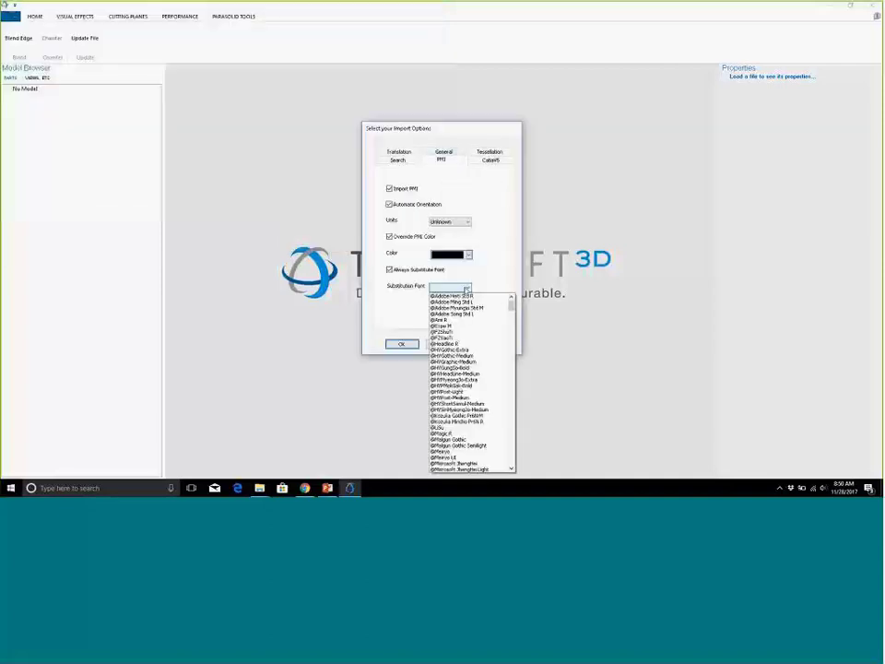
pyautogui.click(498, 318)
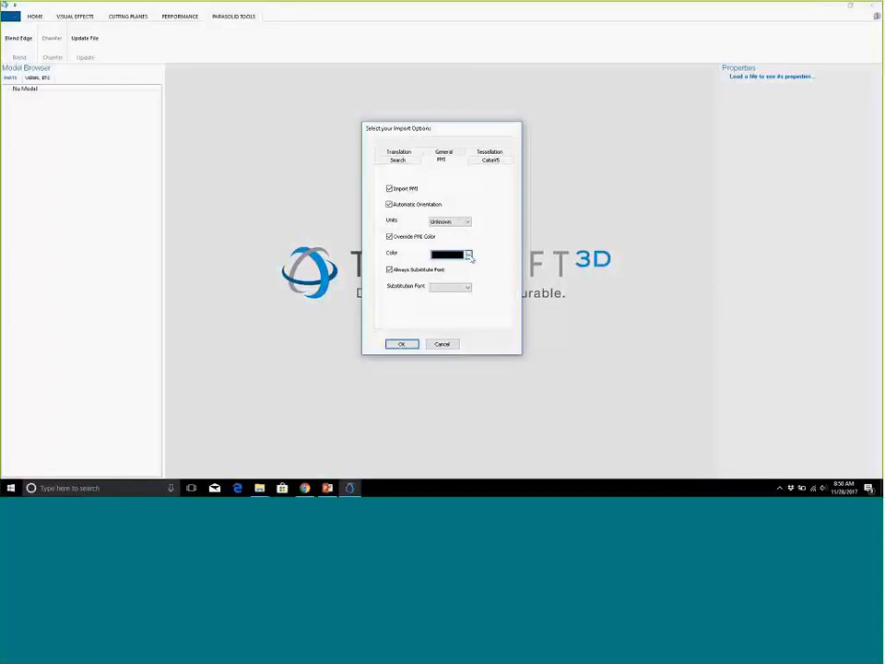
pyautogui.click(468, 291)
pyautogui.click(473, 337)
pyautogui.click(464, 287)
pyautogui.click(512, 459)
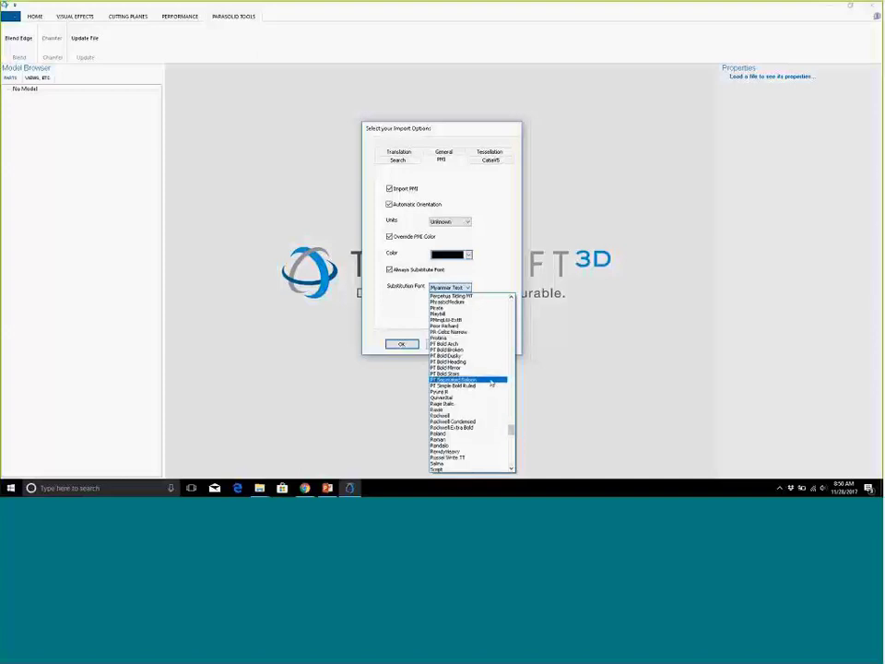
pyautogui.scroll(10, 494, 369)
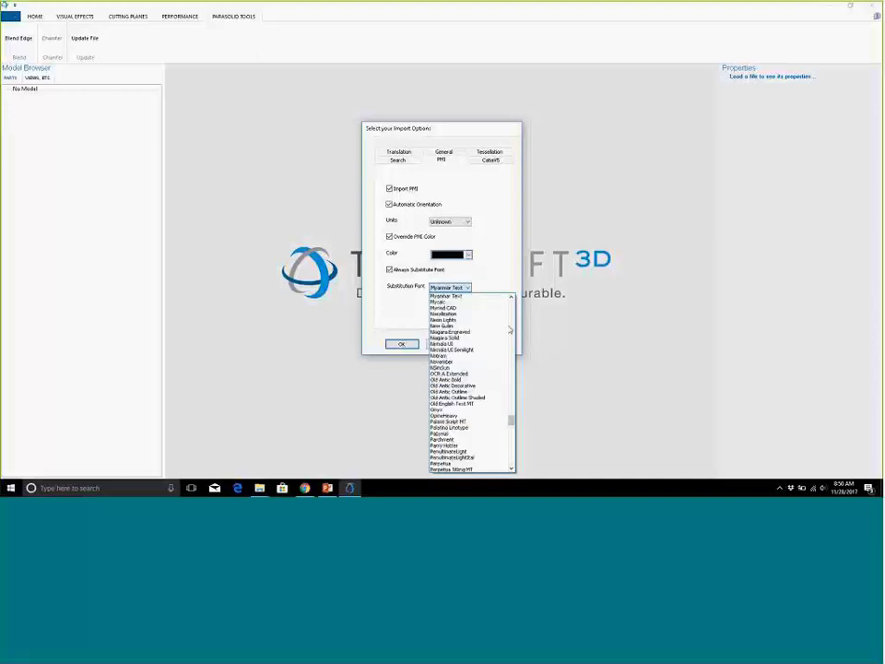
pyautogui.click(496, 318)
pyautogui.click(404, 344)
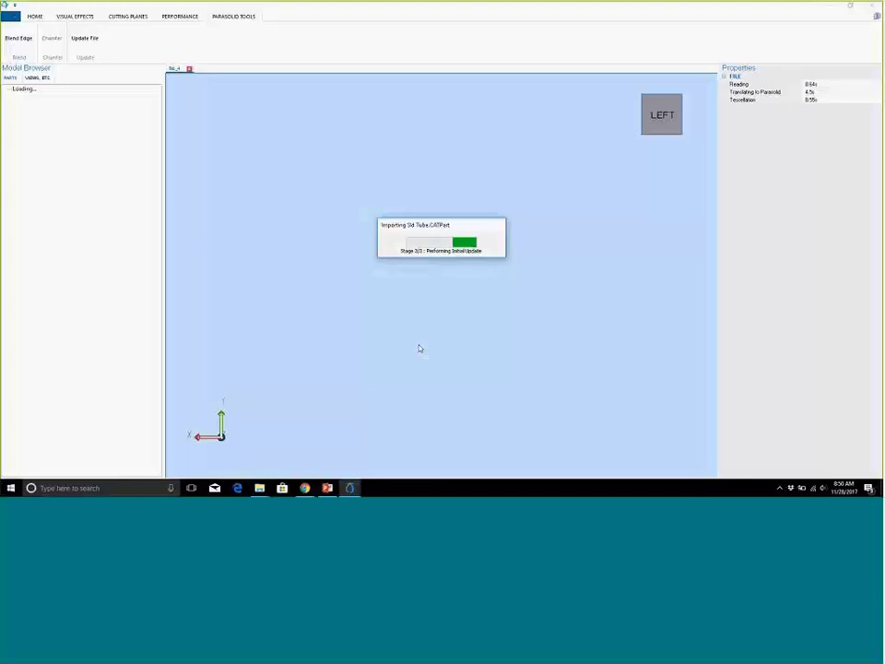
# List the tube's saved views and activate the Section Sliding Member-Axle view
pyautogui.click(39, 78)
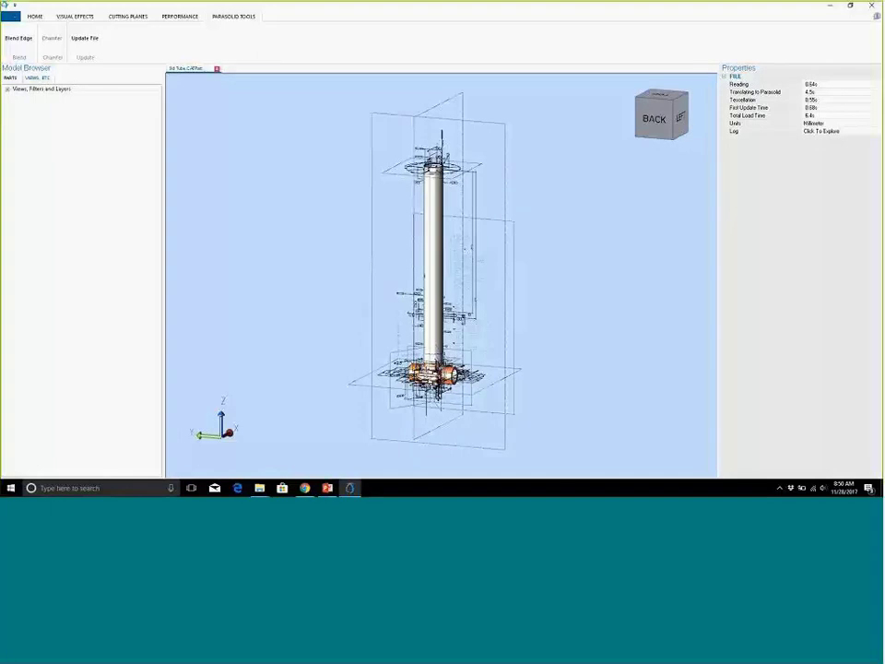
pyautogui.click(8, 89)
pyautogui.click(53, 106)
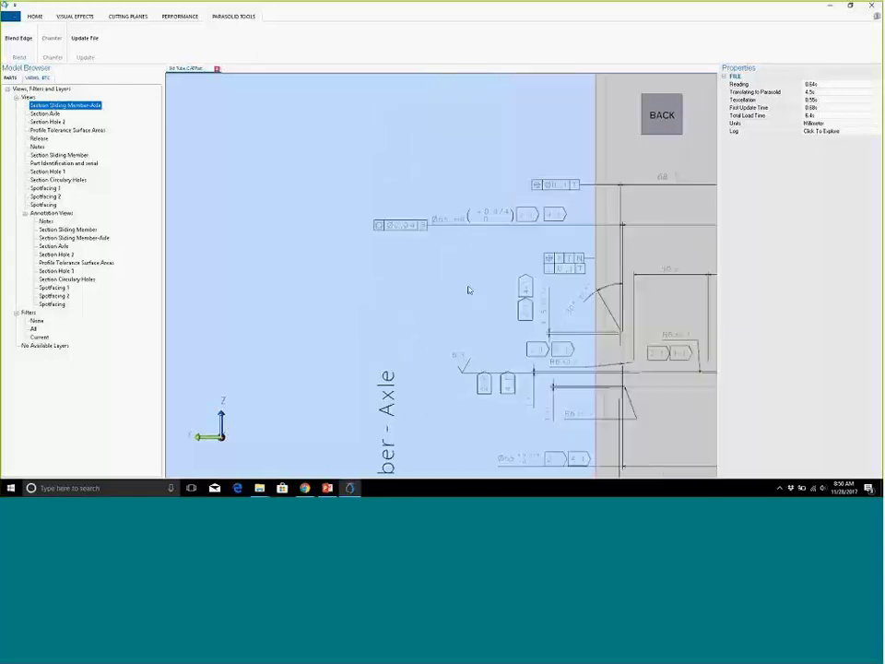
# Inspect the properties of the Ø0.04 B tolerance frame, the Ø65 H9 dimension and the Ø0.1 T position tolerance
pyautogui.scroll(-3, 505, 245)
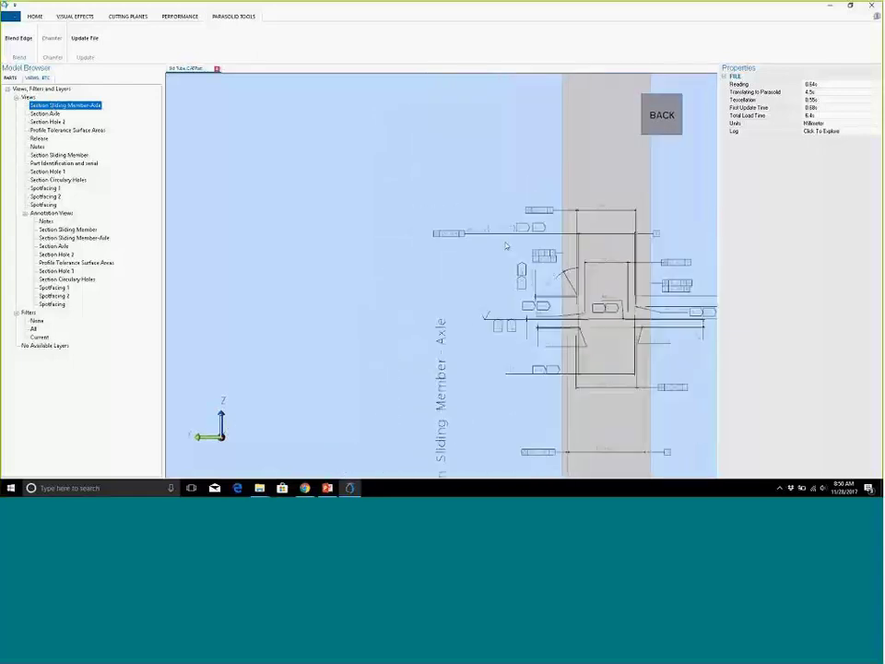
pyautogui.scroll(2, 505, 246)
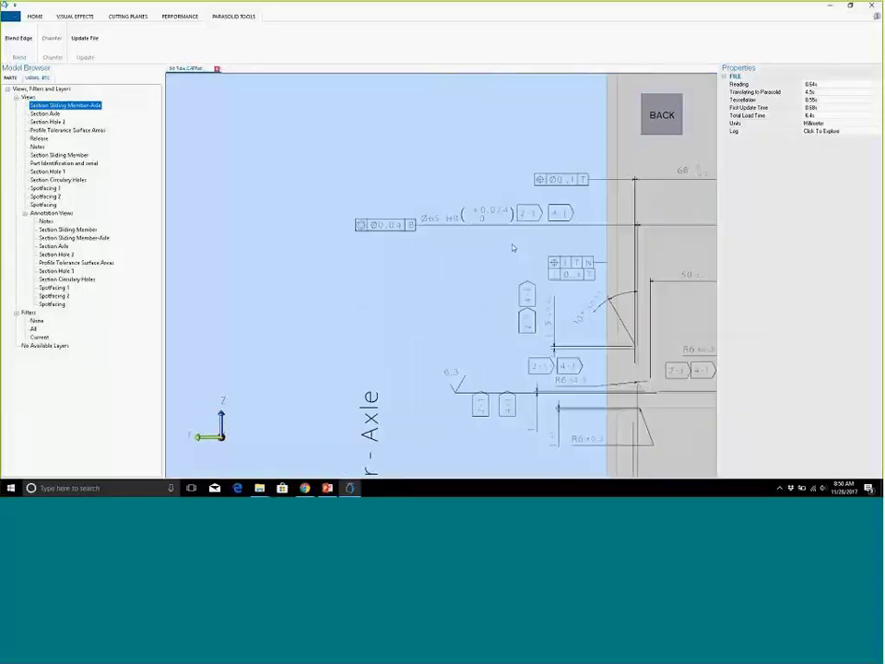
pyautogui.moveTo(499, 243)
pyautogui.mouseDown()
pyautogui.moveTo(527, 237)
pyautogui.moveTo(394, 241)
pyautogui.mouseUp()
pyautogui.click(396, 226)
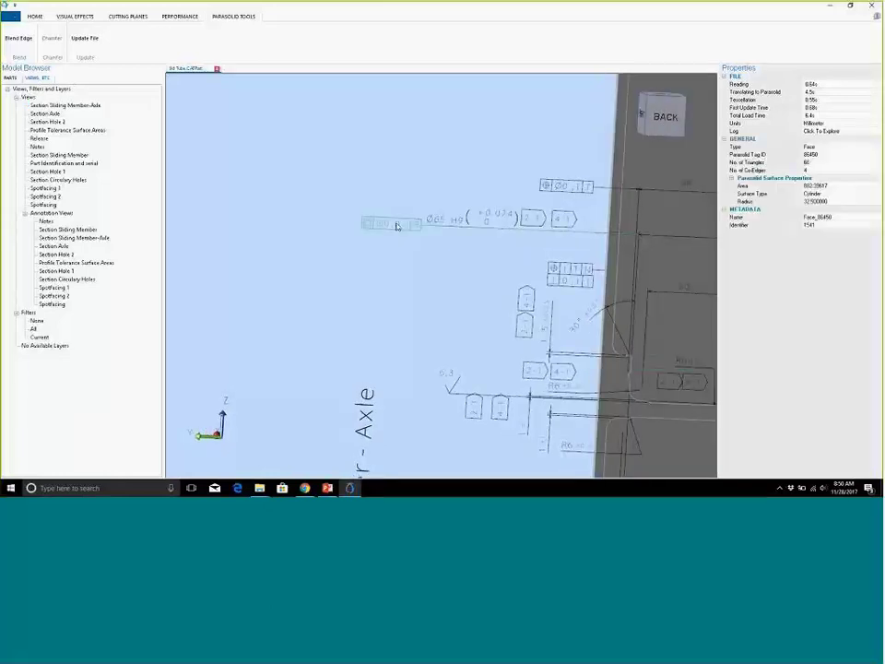
pyautogui.click(488, 214)
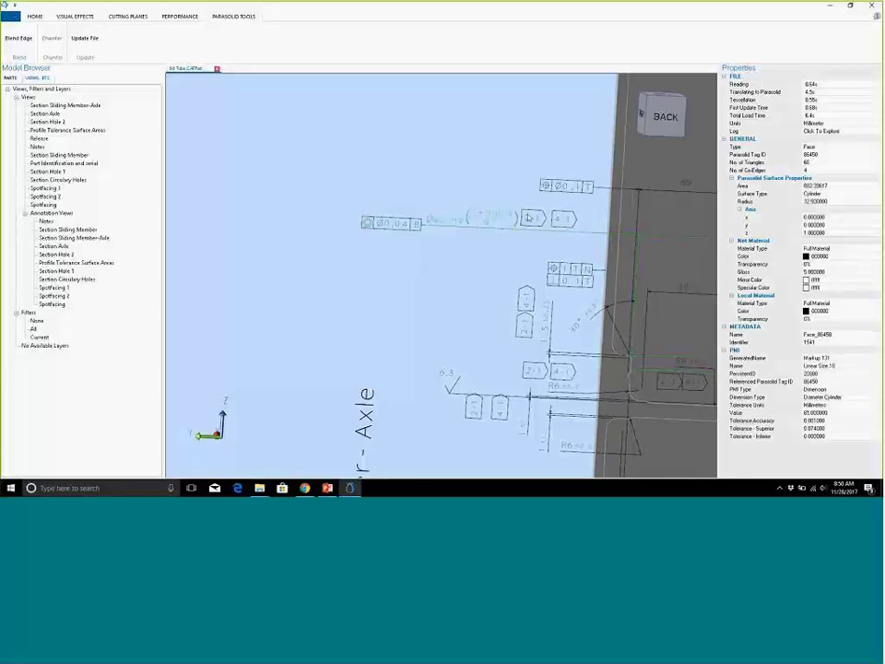
pyautogui.click(544, 217)
pyautogui.click(591, 188)
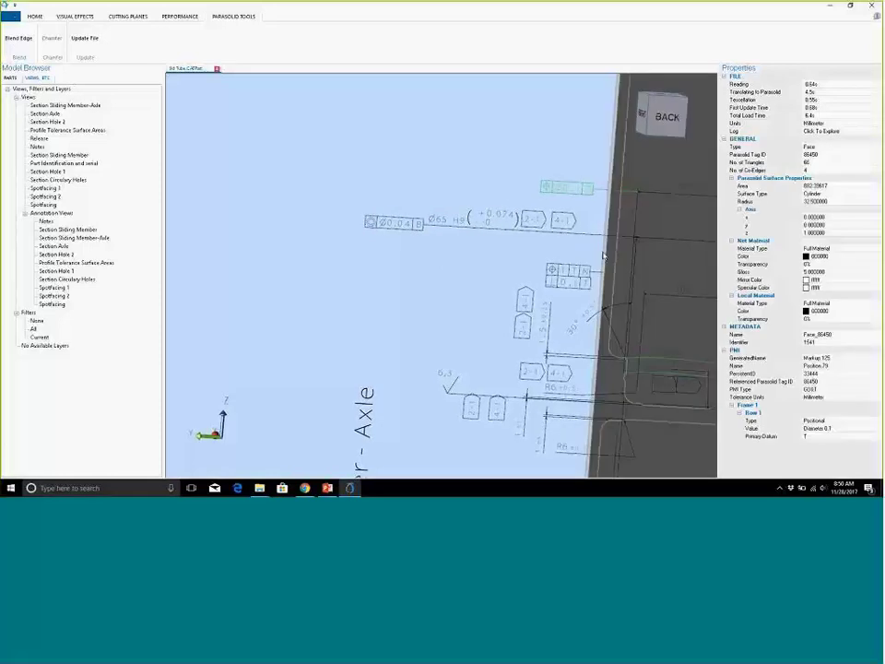
# Examine the cylindrical face referenced by the Ø0.1 T position tolerance in an angled view of the section, toggling its selection
pyautogui.moveTo(591, 188)
pyautogui.mouseDown()
pyautogui.moveTo(603, 296)
pyautogui.moveTo(553, 334)
pyautogui.moveTo(334, 141)
pyautogui.mouseUp()
pyautogui.rightClick(334, 141)
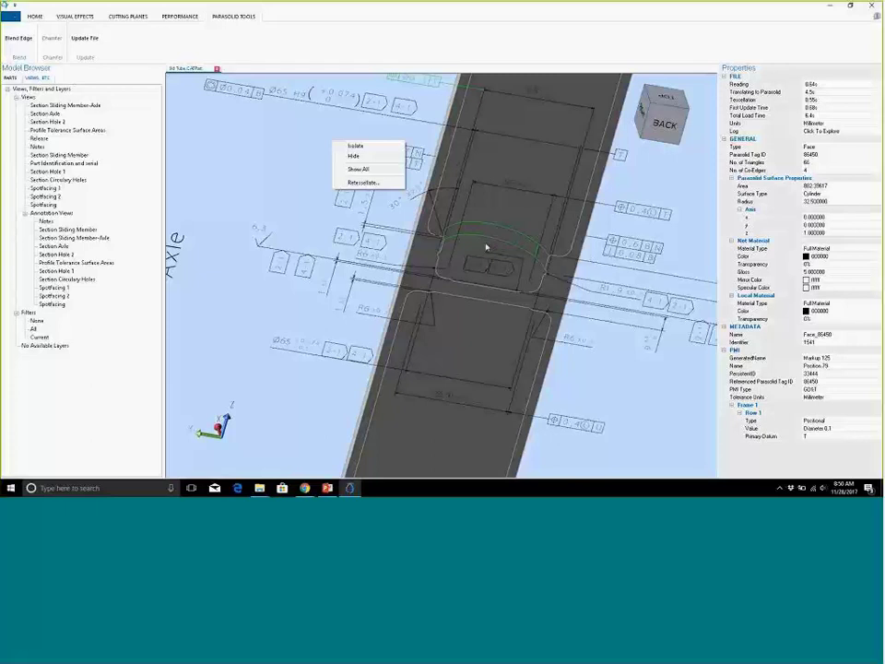
pyautogui.click(301, 131)
pyautogui.moveTo(301, 132); pyautogui.dragTo(299, 175)
pyautogui.rightClick(299, 176)
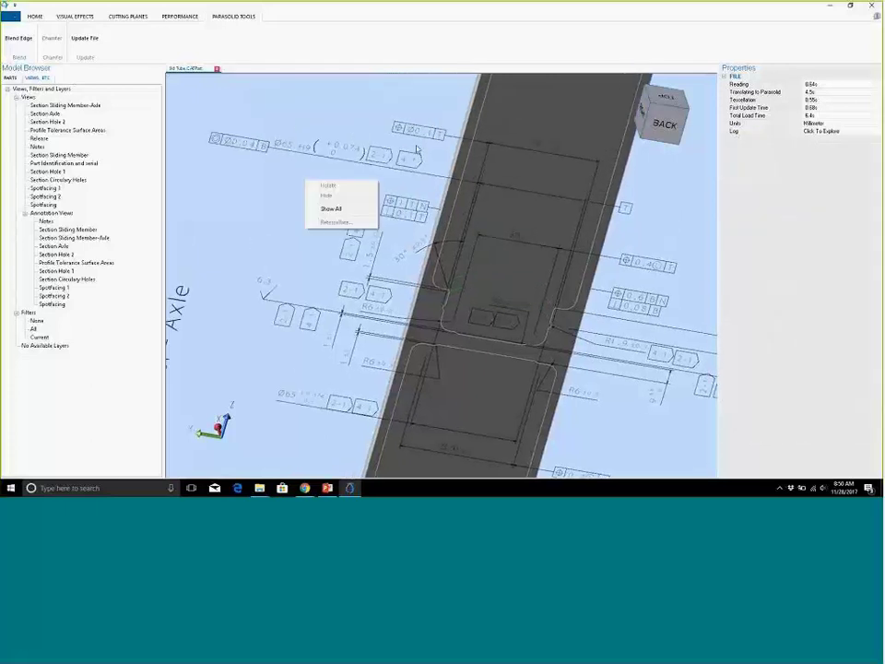
pyautogui.click(489, 275)
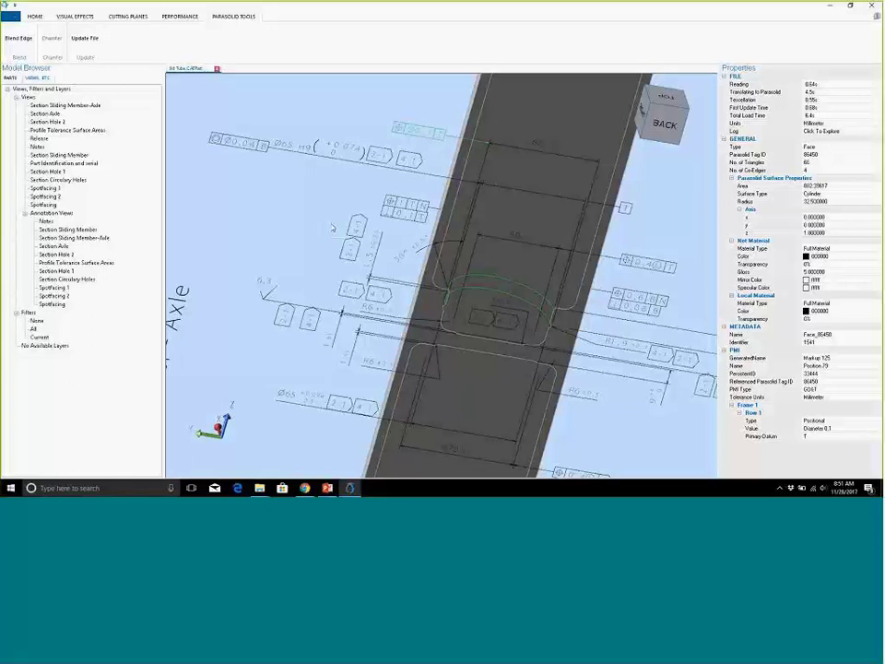
# Close the Parasolid demo viewer and the HPDV_release - Copy folder window
pyautogui.click(874, 8)
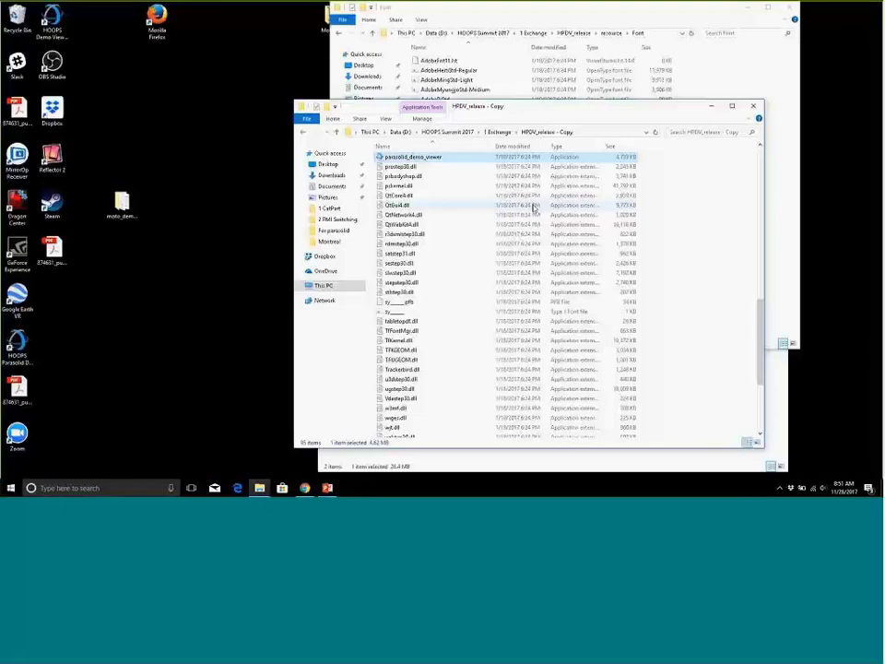
pyautogui.click(754, 100)
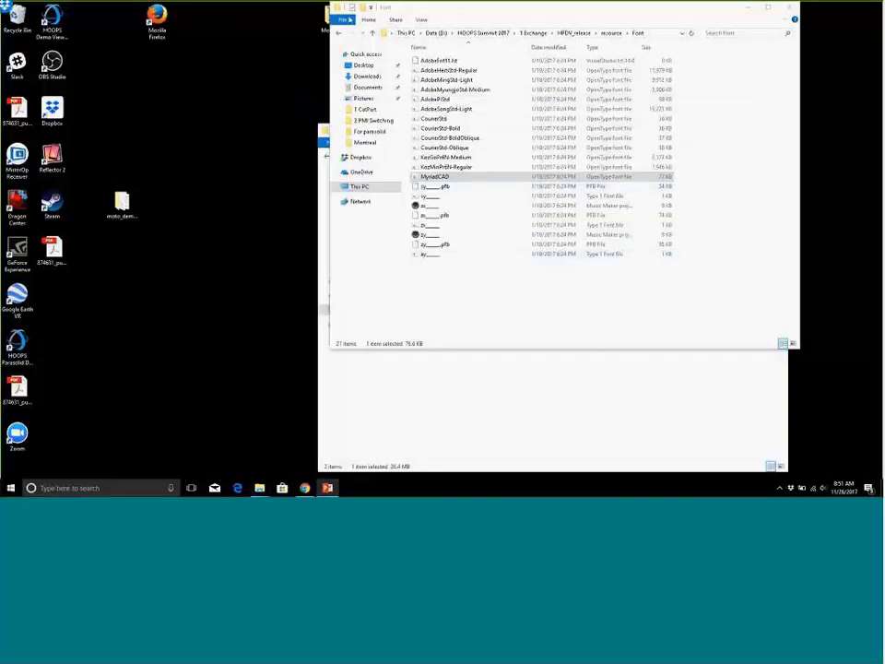